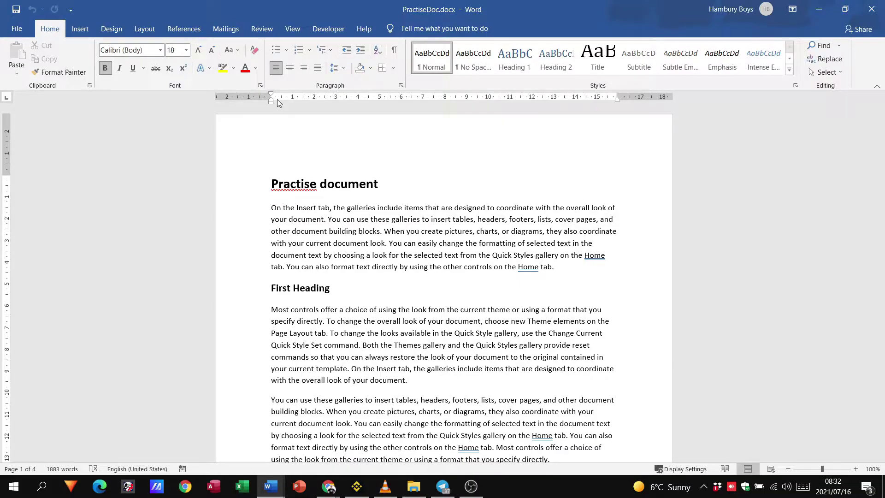
- Open the Paragraph dialog for the title paragraph from the Home tab and move it aside
left_click(401, 87)
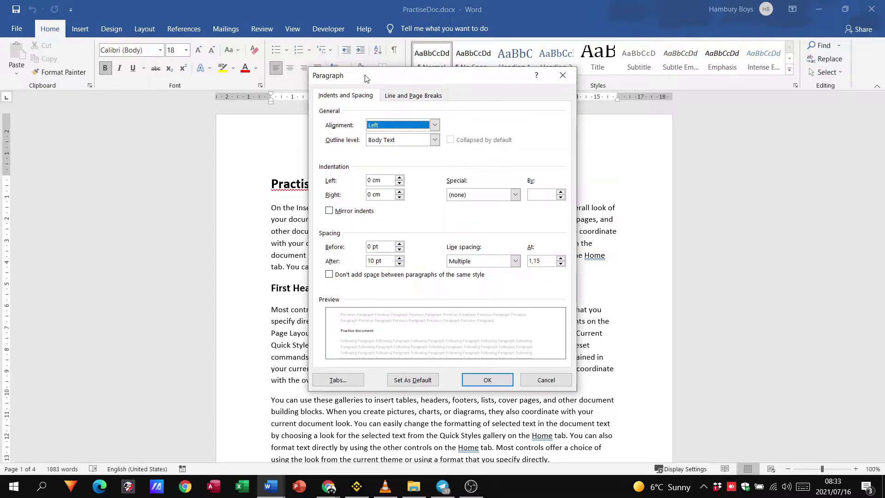
left_click_drag(367, 79, 408, 96)
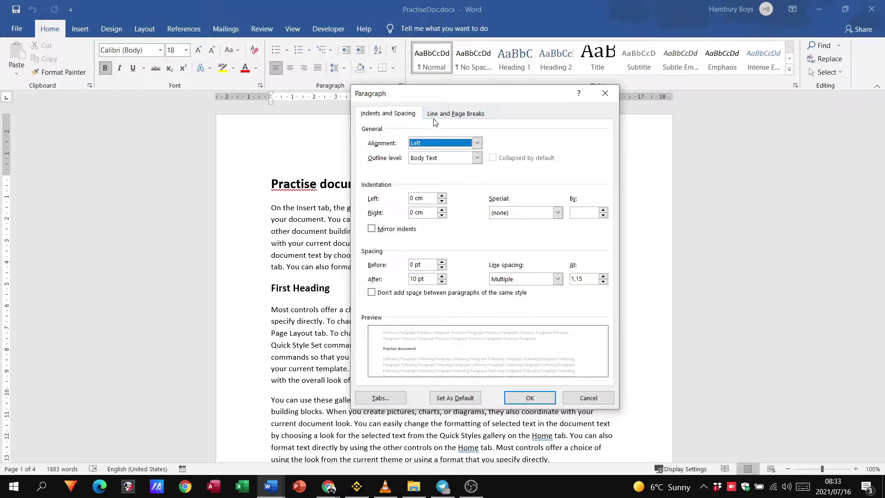
- On the Line and Page Breaks tab, toggle Widow/Orphan control on, then leave it unchecked
left_click(459, 117)
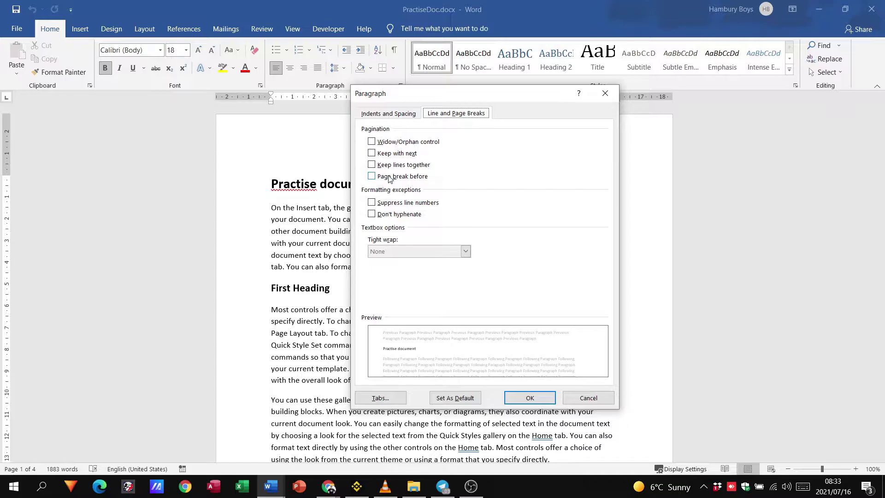
left_click(372, 142)
left_click(372, 142)
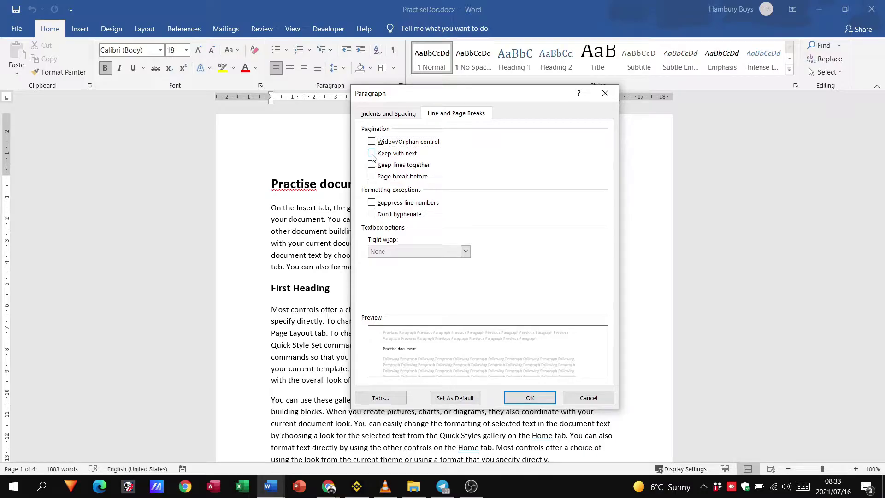
left_click(372, 155)
left_click(371, 153)
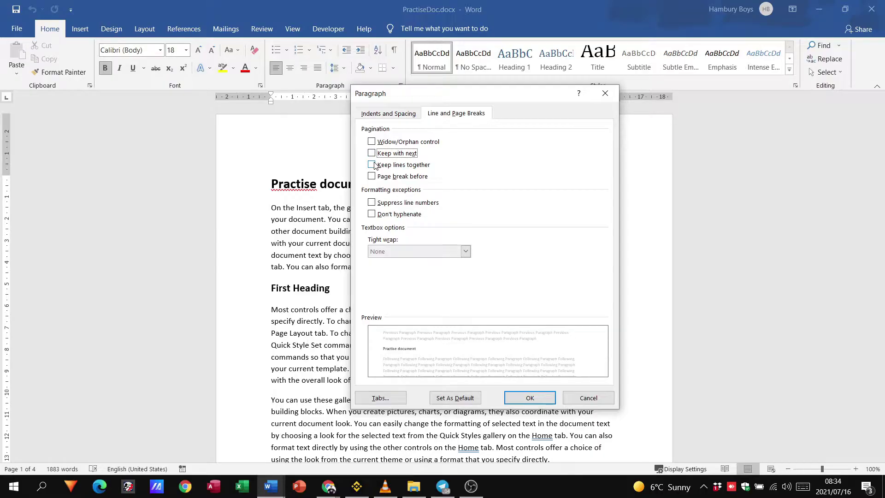
left_click(372, 166)
left_click(372, 177)
left_click(371, 177)
- Cancel the Paragraph dialog so no pagination changes are applied
left_click(580, 401)
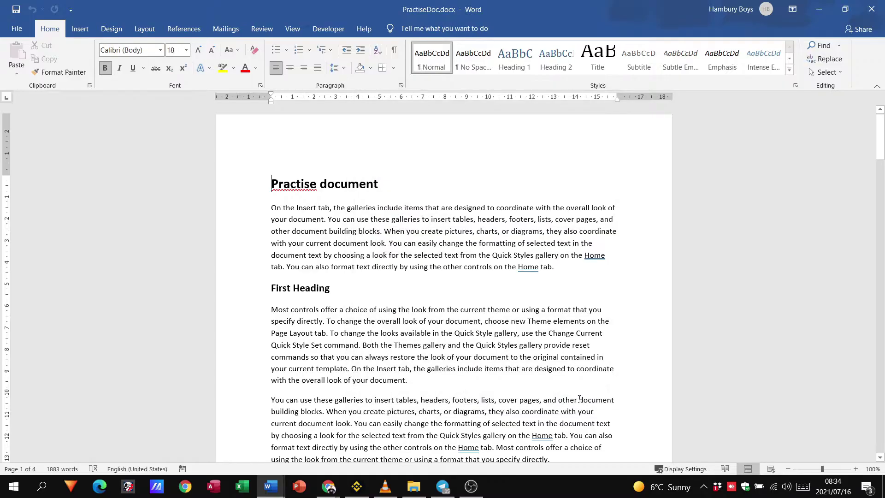
- From the first paragraph, scroll through pages 1–3 to the highlighted four-item bullet list
left_click(466, 255)
scroll(494, 227, "down", 2)
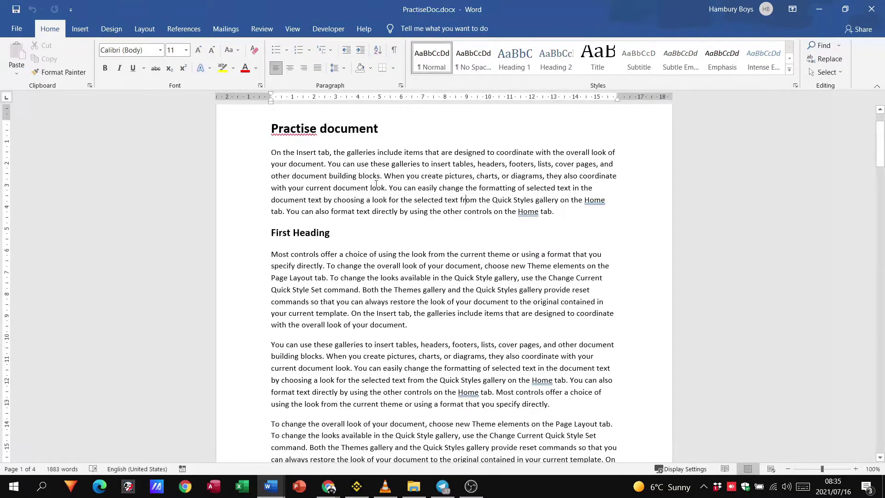
scroll(299, 229, "down", 8)
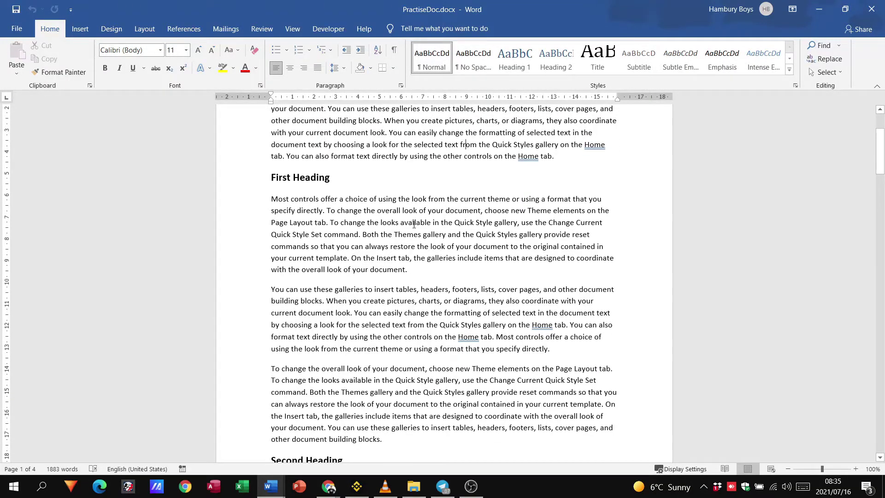
scroll(414, 226, "down", 4)
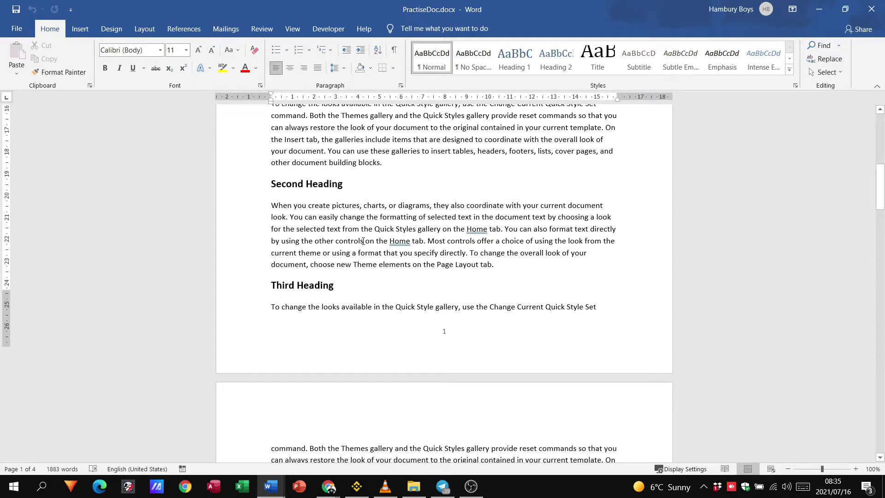
scroll(300, 258, "down", 1)
scroll(315, 261, "down", 2)
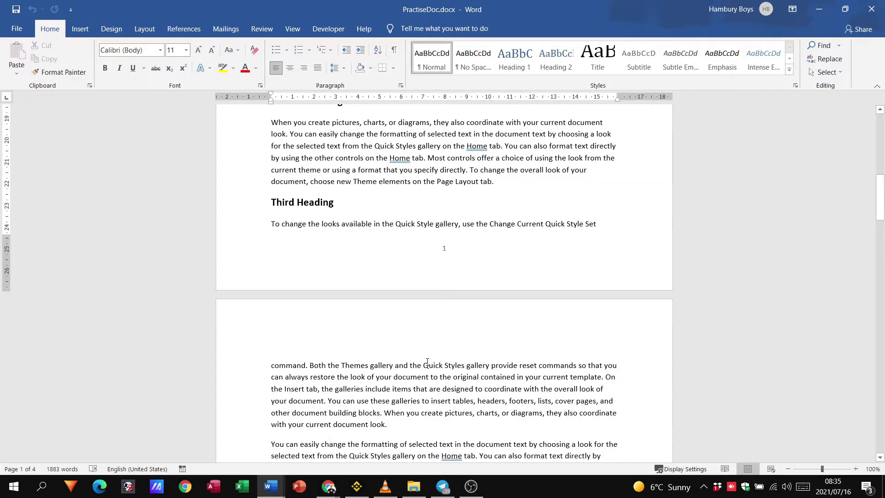
scroll(427, 362, "down", 16)
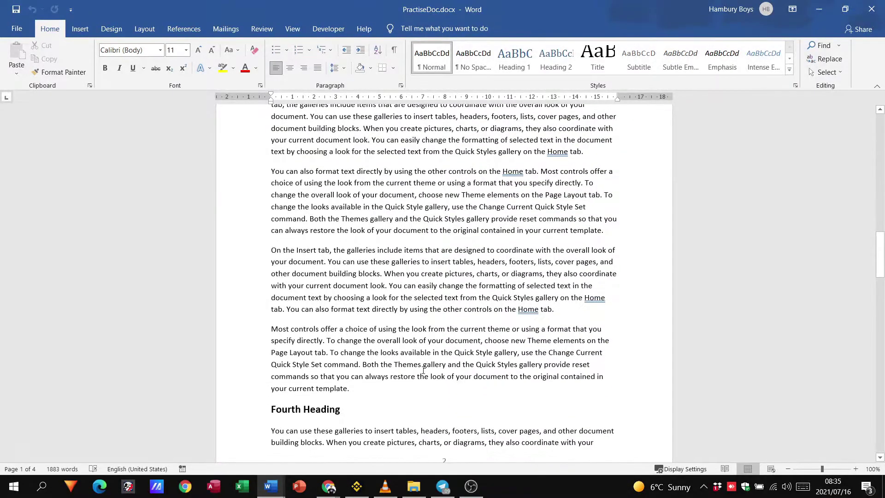
scroll(423, 368, "down", 7)
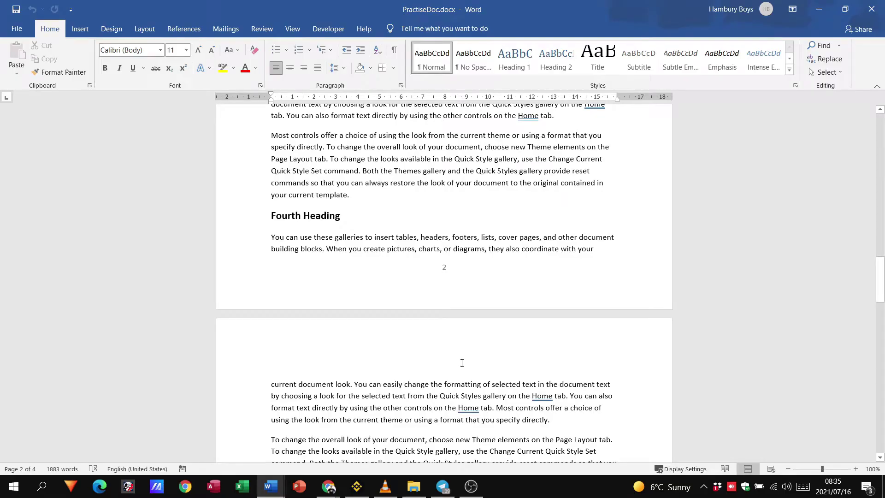
scroll(425, 323, "down", 13)
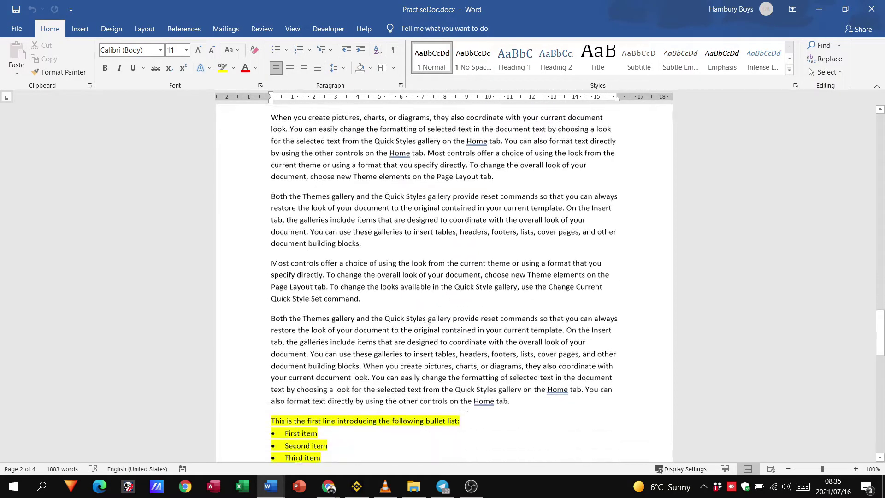
scroll(427, 325, "down", 7)
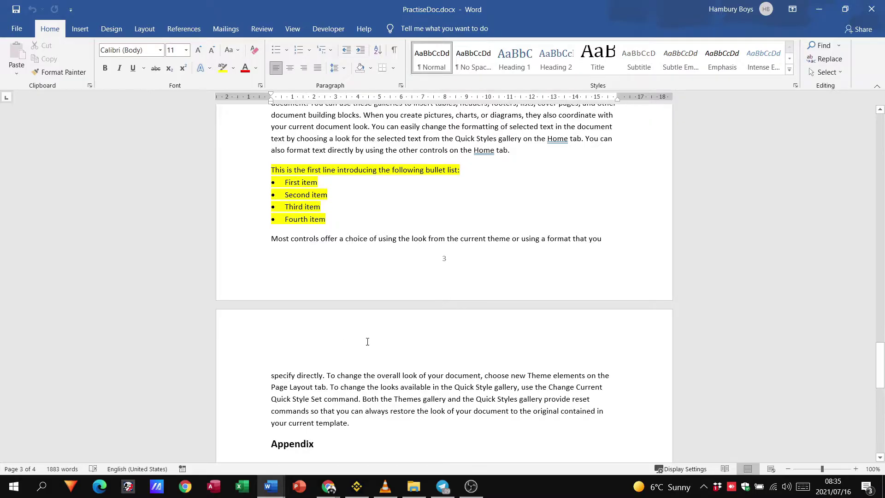
scroll(444, 318, "down", 4)
scroll(443, 318, "down", 6)
scroll(442, 316, "up", 13)
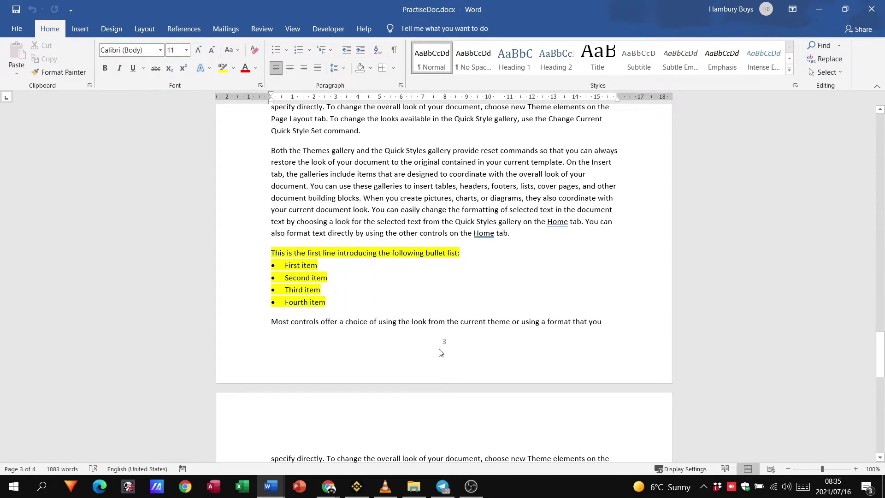
scroll(440, 353, "up", 5)
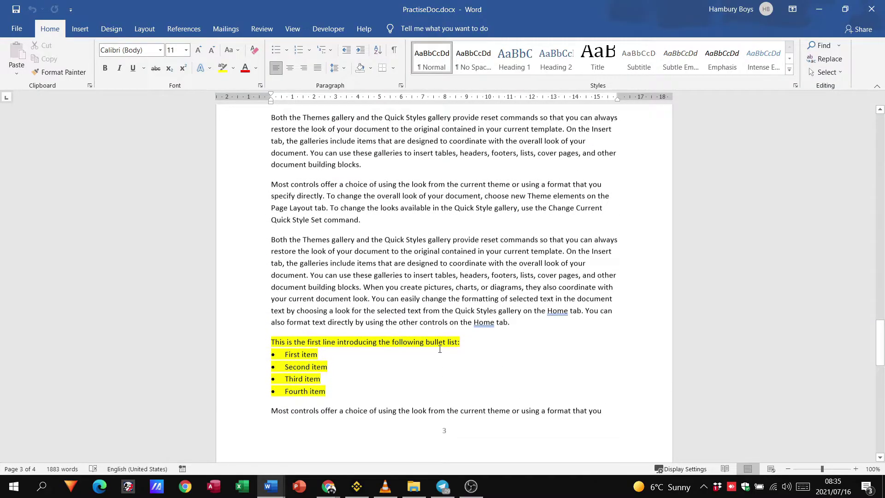
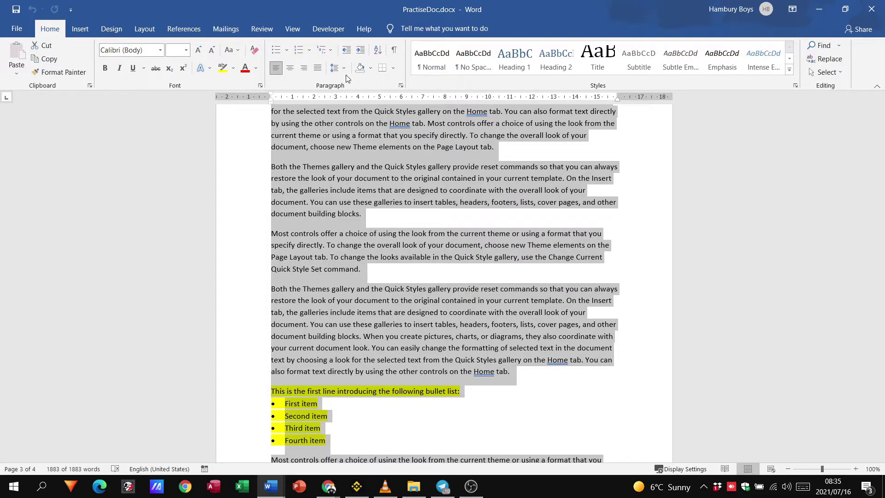
- Switch on Widow/Orphan control for all the document's selected text in the Paragraph dialog
left_click(402, 86)
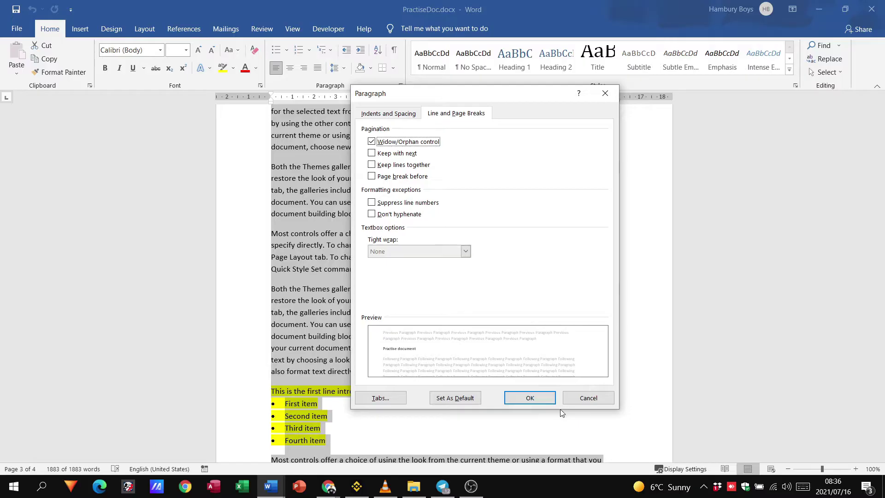
left_click(536, 399)
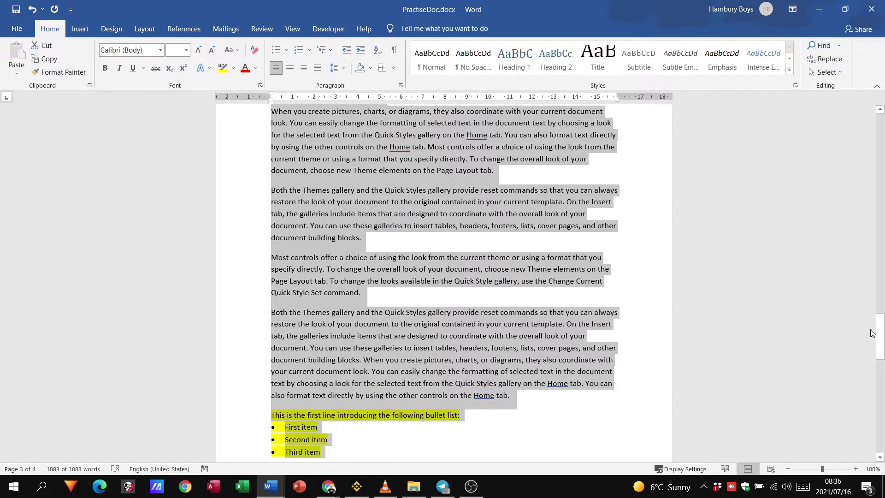
left_click_drag(873, 333, 879, 137)
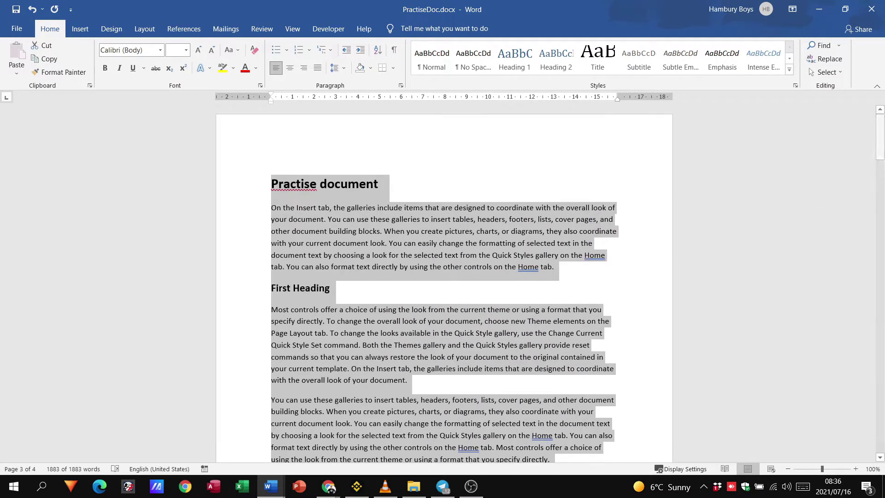
left_click(621, 261)
scroll(613, 265, "down", 6)
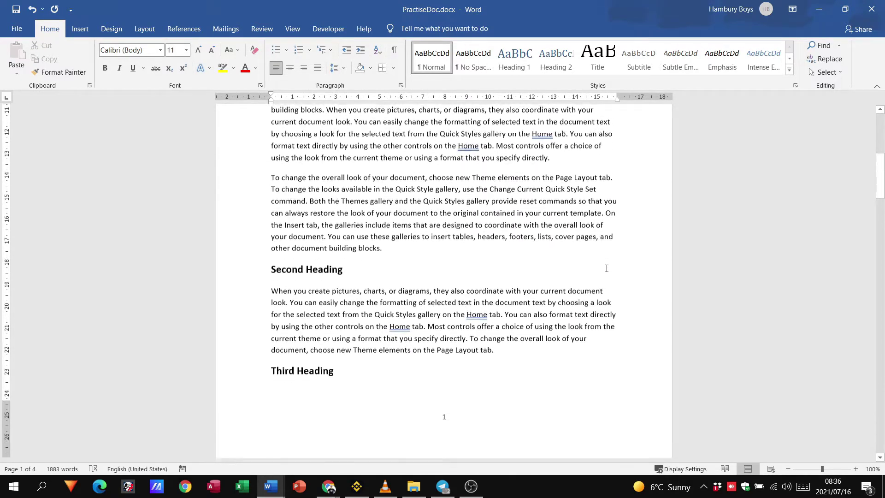
scroll(607, 269, "down", 5)
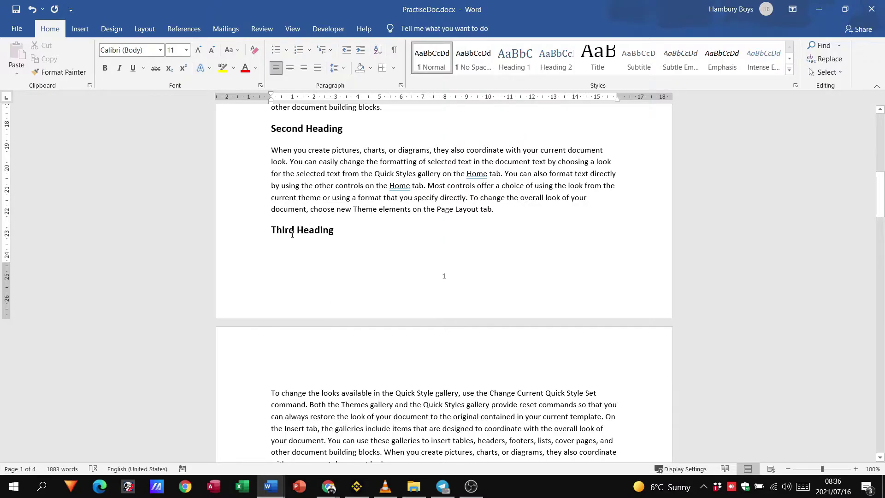
scroll(315, 394, "down", 4)
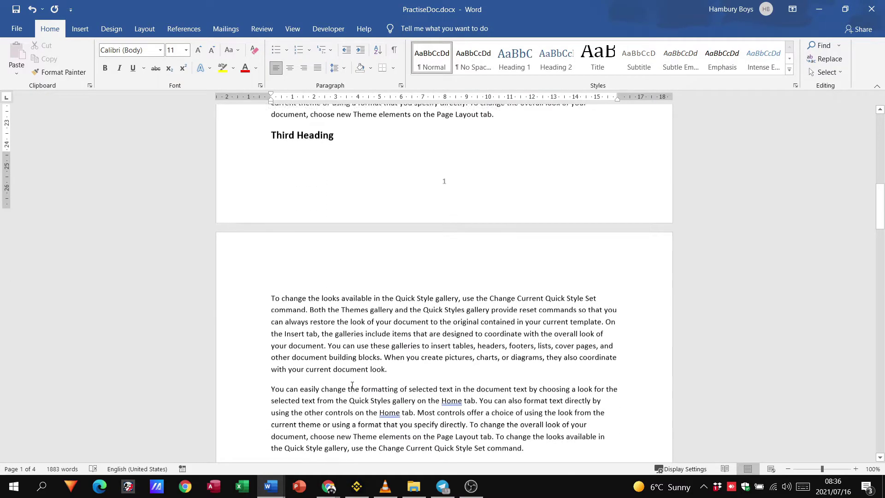
scroll(353, 380, "down", 13)
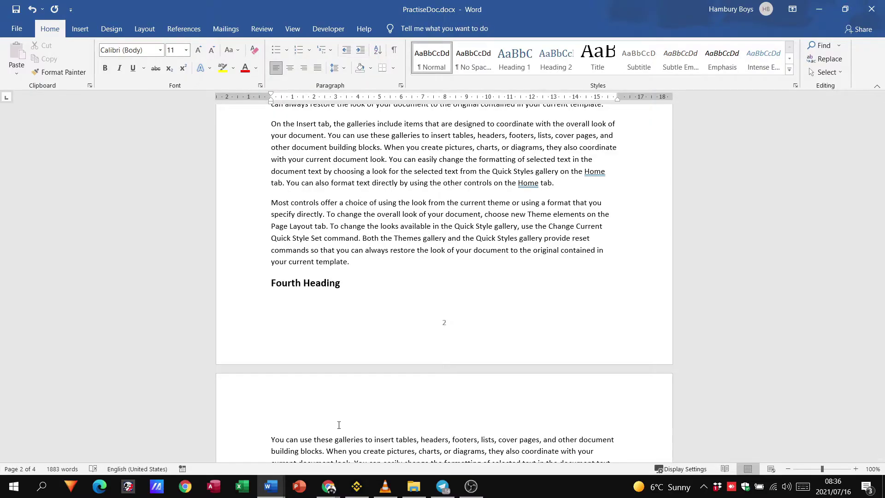
scroll(358, 383, "down", 4)
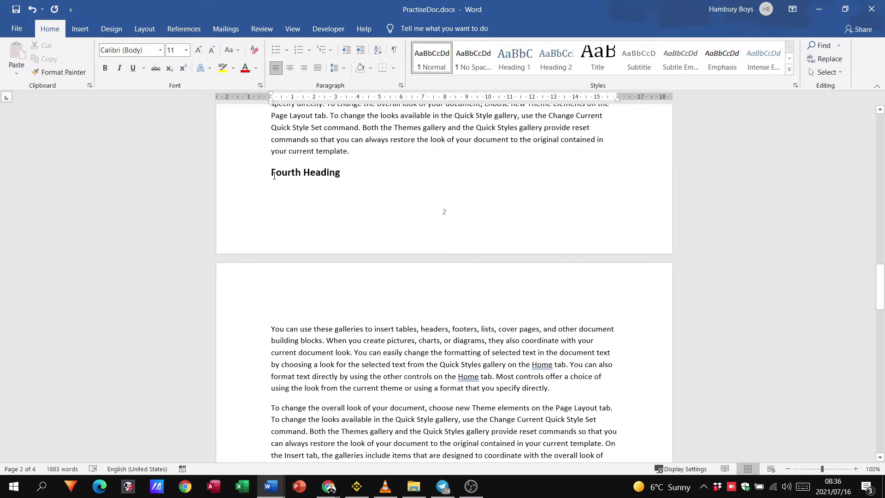
scroll(385, 345, "down", 17)
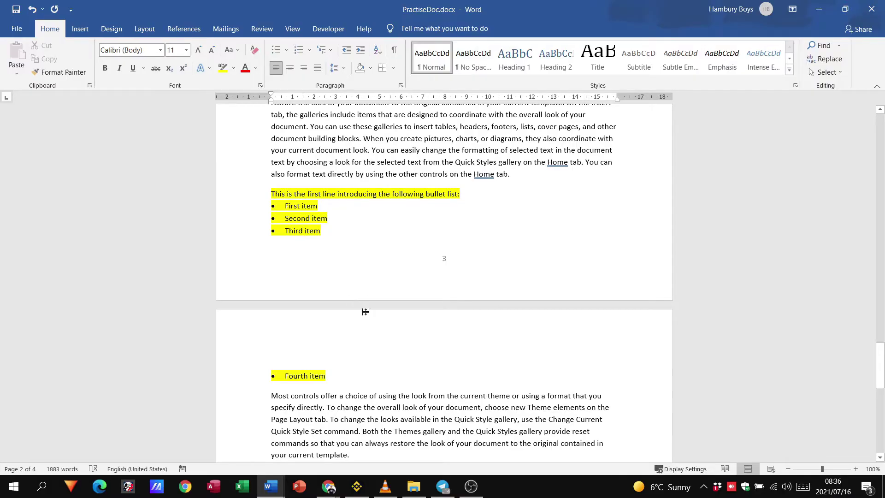
scroll(364, 314, "down", 4)
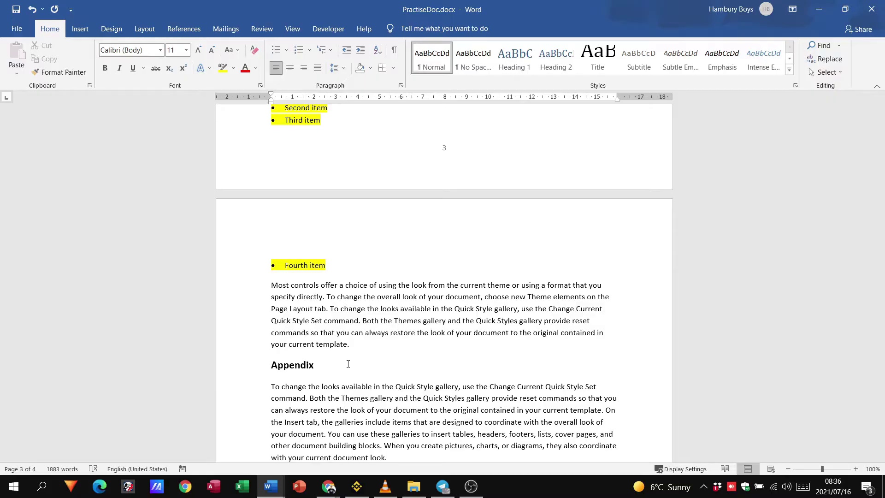
scroll(259, 360, "up", 3)
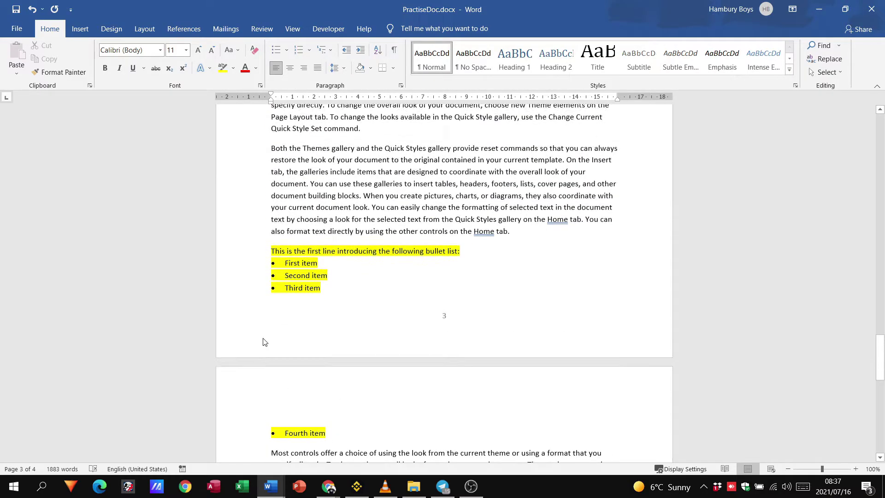
scroll(265, 342, "up", 11)
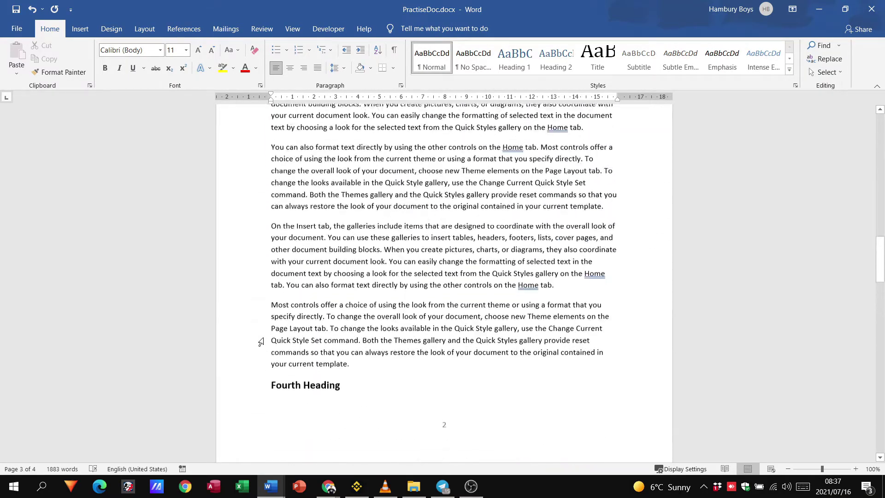
scroll(259, 350, "up", 4)
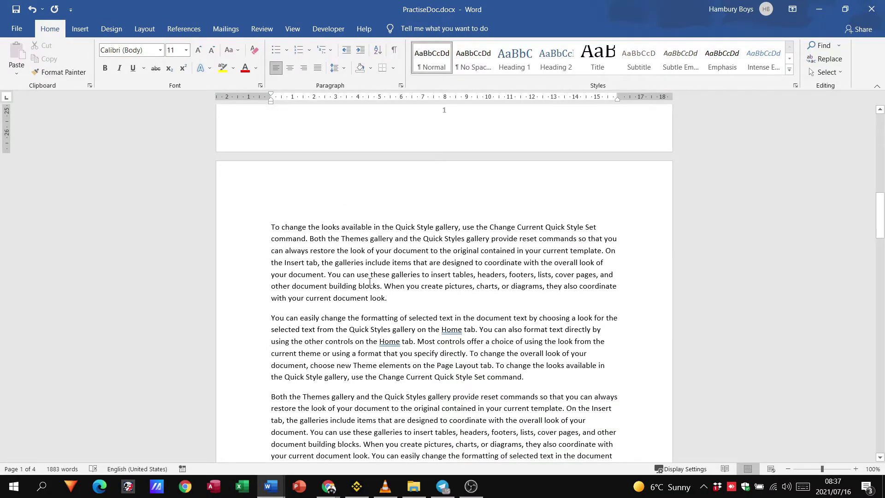
scroll(369, 282, "up", 15)
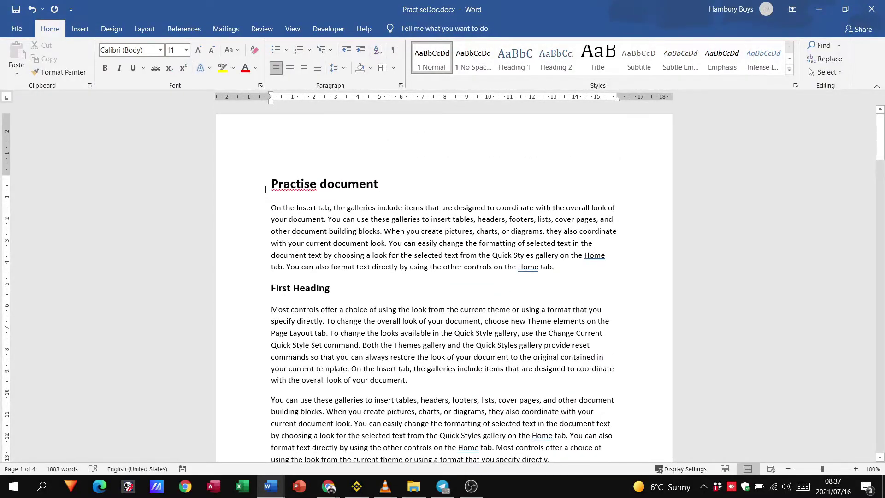
- Select the title plus the First, Second, Third, Fourth and Appendix headings together
left_click(255, 185)
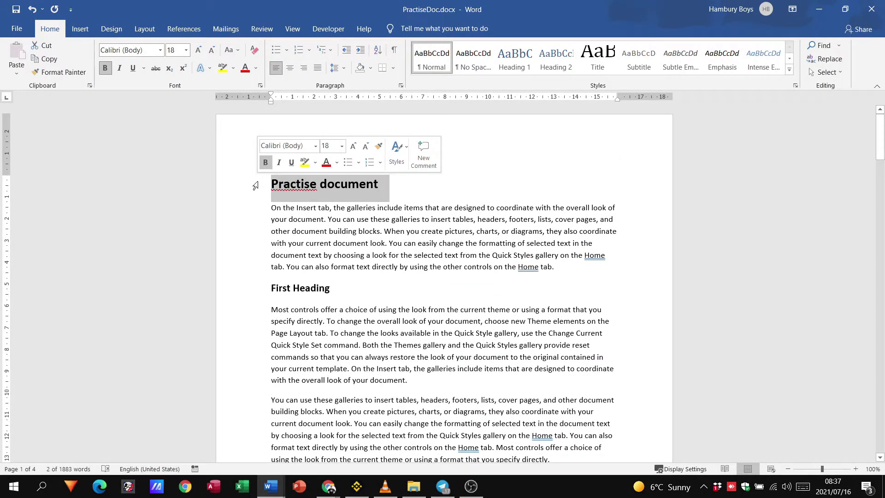
left_click(253, 291, "ctrl")
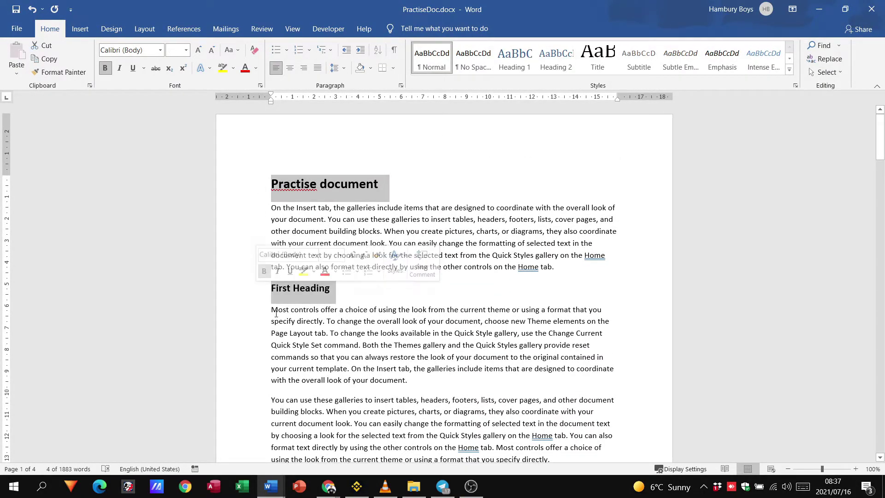
scroll(276, 313, "down", 8)
left_click(255, 270, "ctrl")
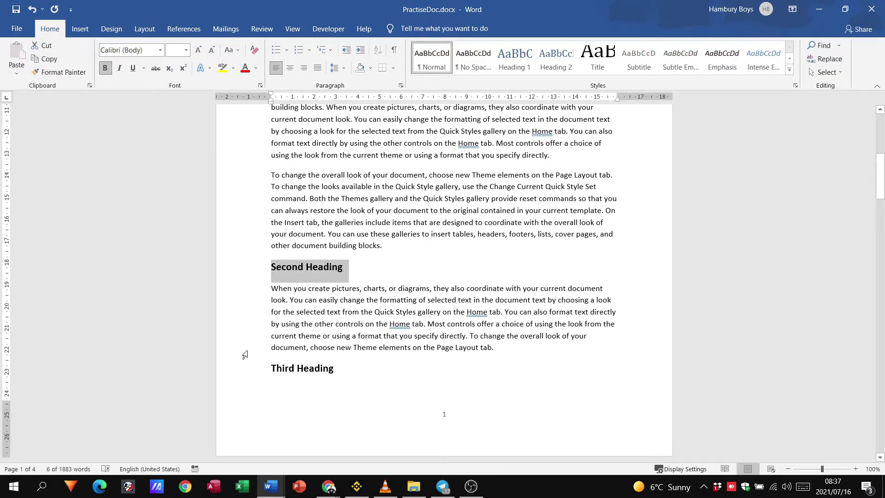
left_click(244, 369, "ctrl")
scroll(270, 366, "down", 14)
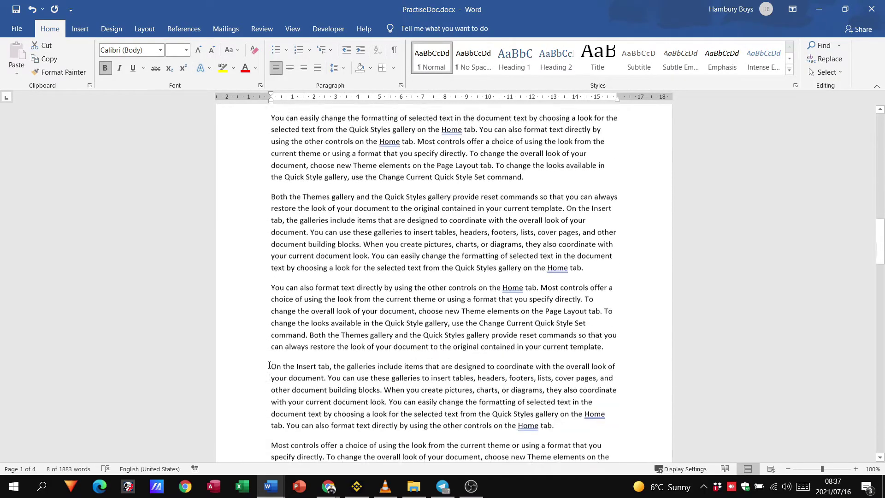
scroll(269, 366, "down", 5)
left_click(255, 367, "ctrl")
scroll(255, 369, "down", 5)
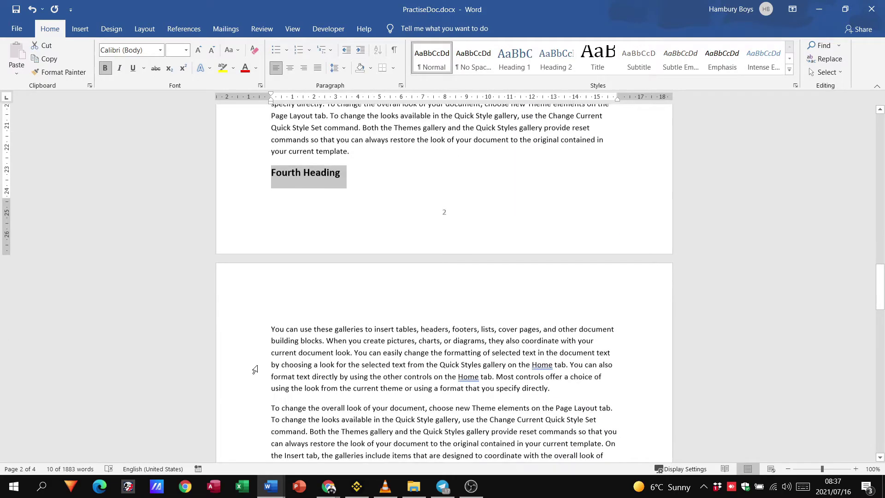
scroll(254, 369, "down", 17)
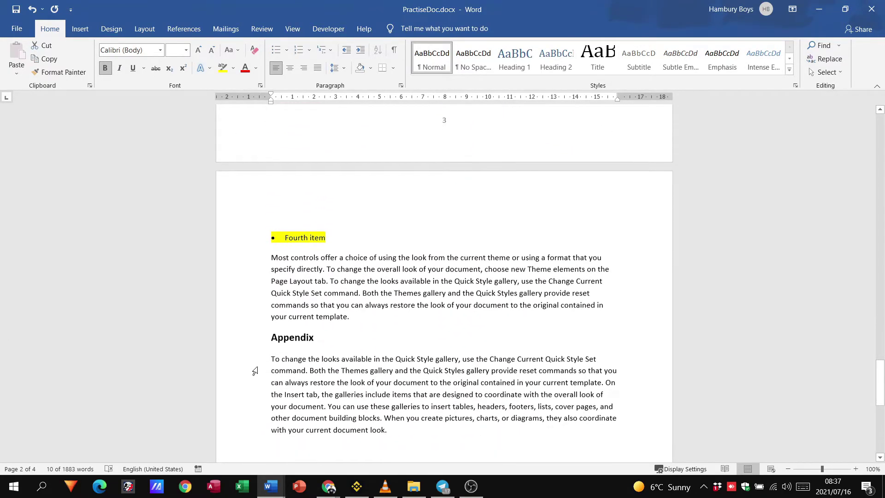
left_click(247, 340, "ctrl")
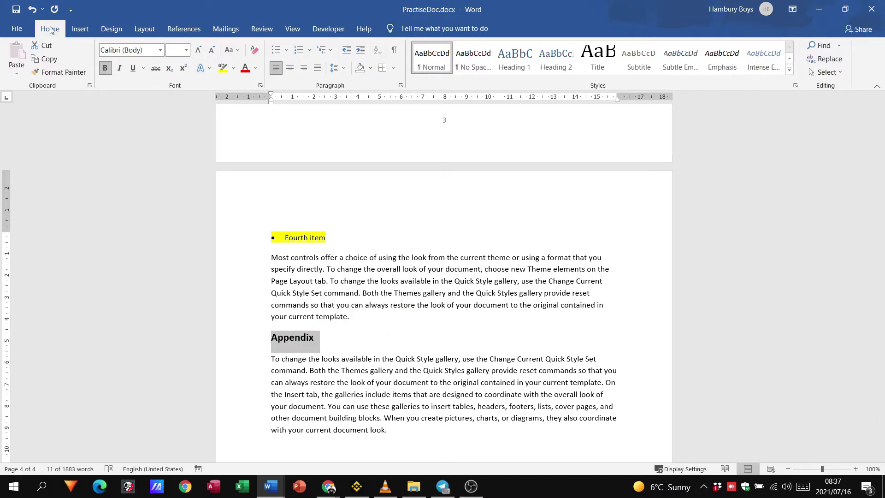
- Apply Keep with next to all the selected headings
left_click(401, 85)
left_click(394, 153)
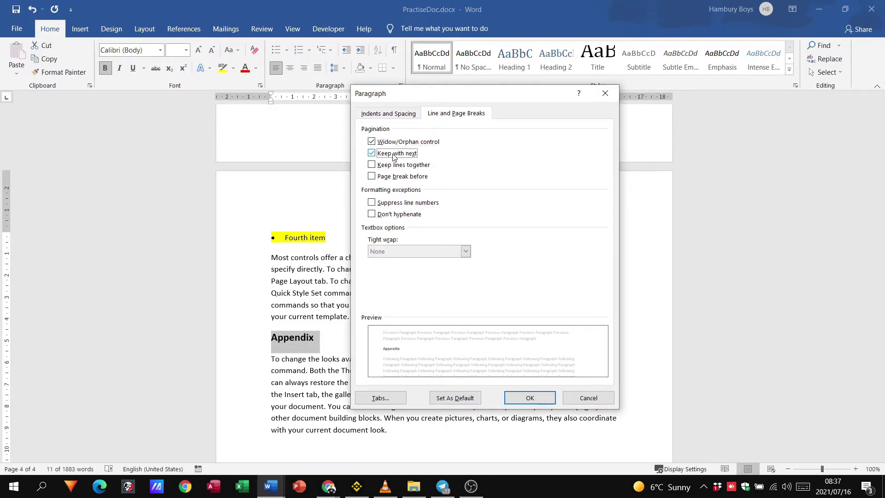
left_click(530, 398)
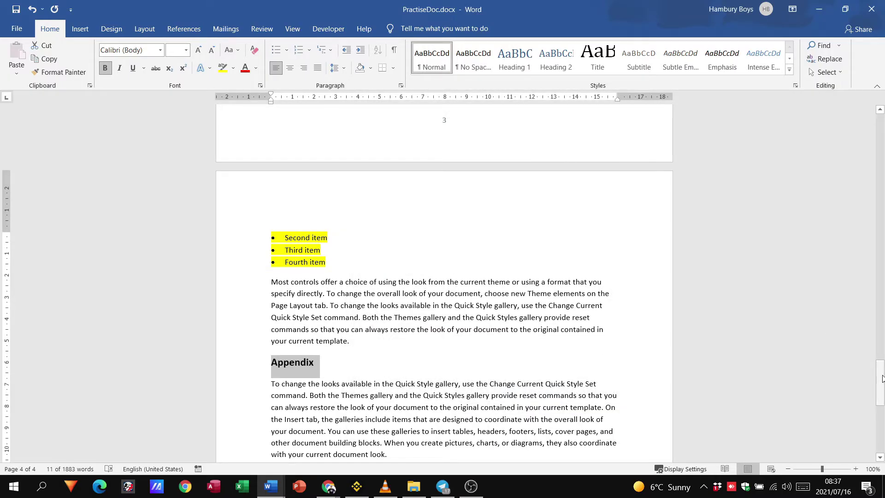
left_click_drag(880, 383, 879, 137)
scroll(514, 238, "down", 13)
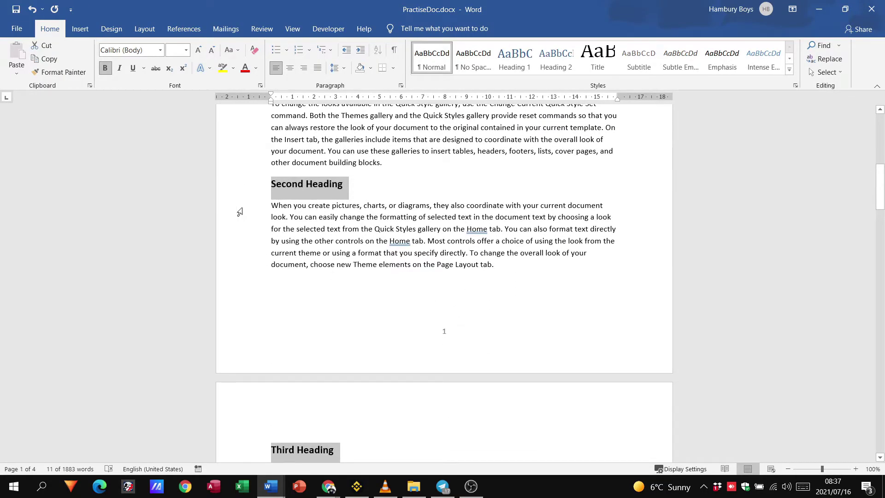
scroll(306, 316, "down", 5)
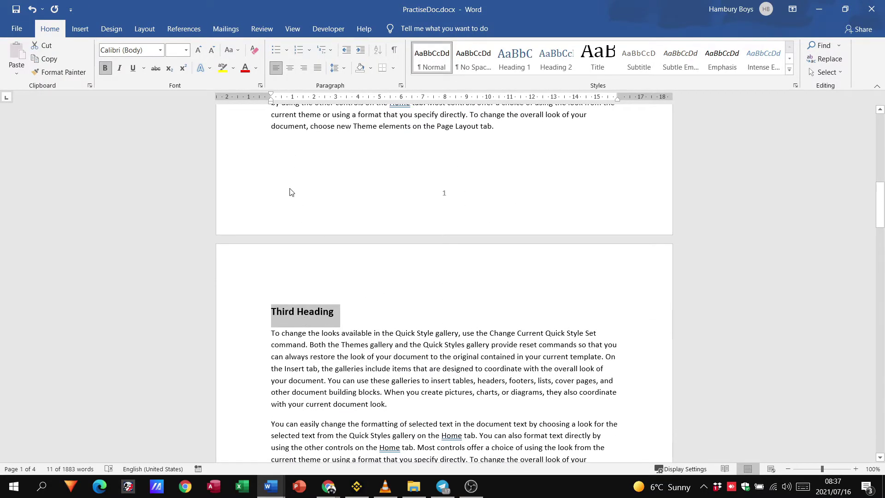
scroll(311, 344, "down", 5)
scroll(311, 344, "down", 19)
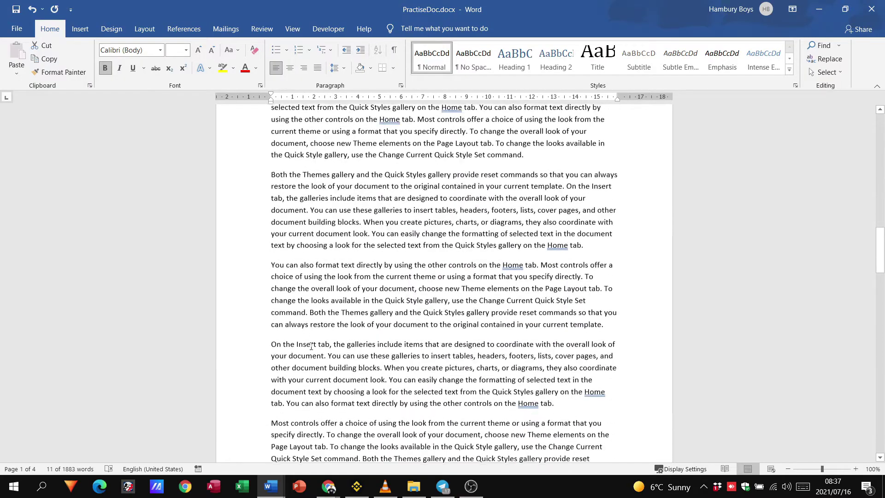
scroll(322, 304, "down", 17)
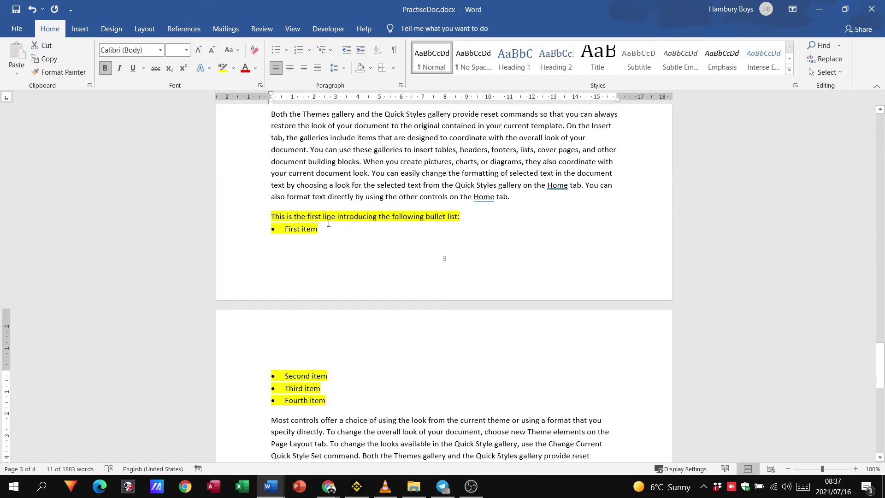
scroll(332, 320, "down", 5)
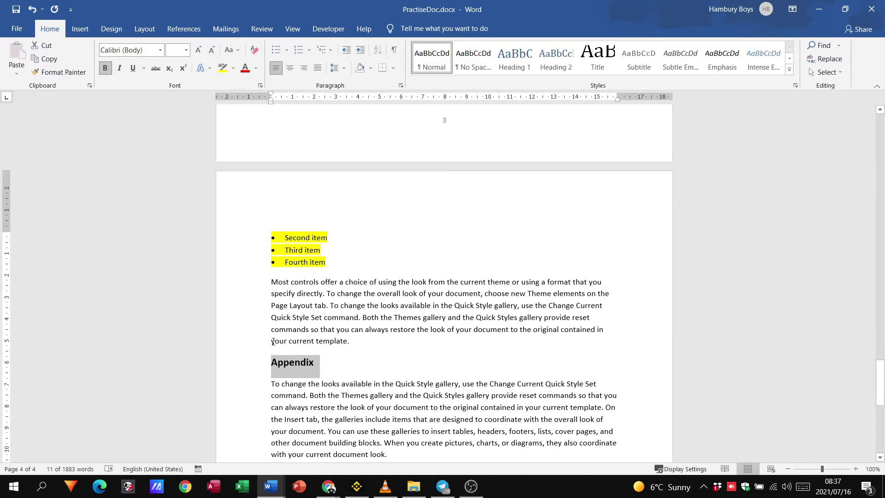
scroll(340, 372, "down", 1)
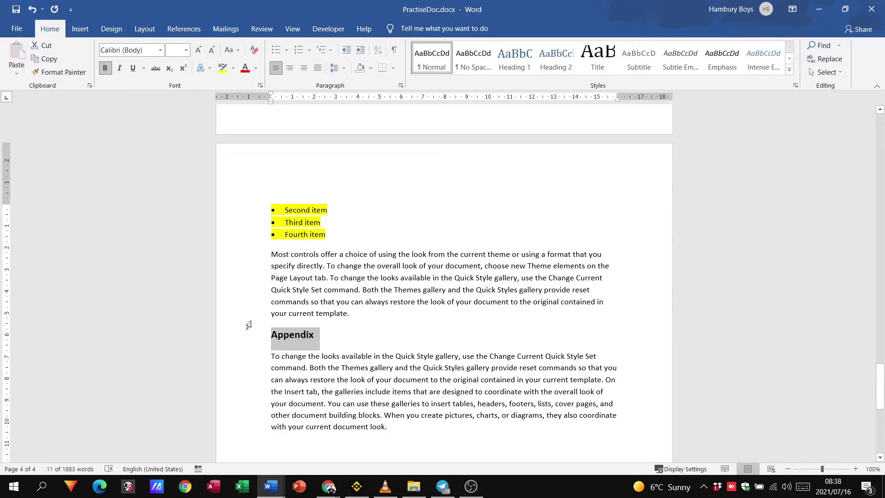
- Apply Keep with next to the bullet list's intro line and First item
left_click(332, 302)
scroll(317, 256, "up", 2)
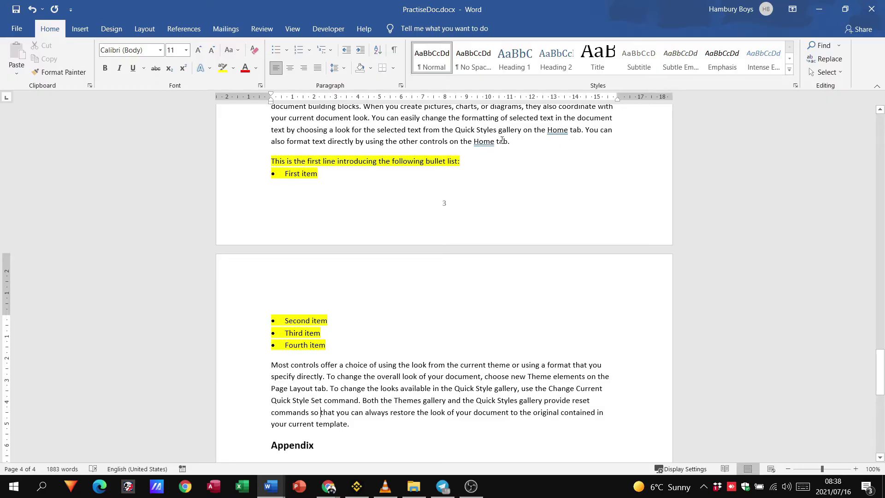
left_click(526, 144)
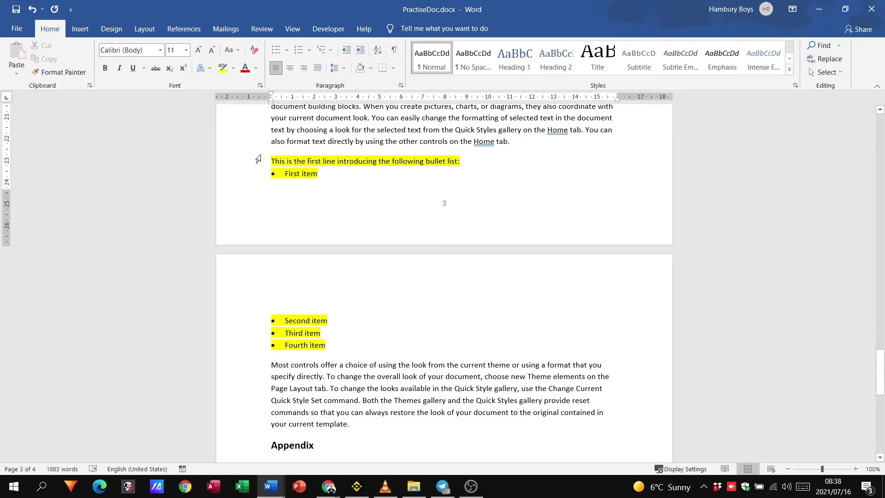
left_click_drag(267, 160, 325, 175)
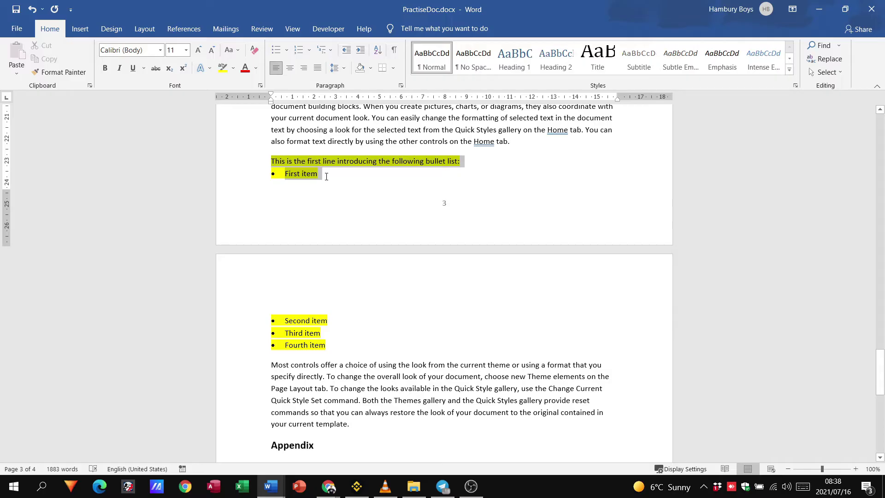
left_click(402, 86)
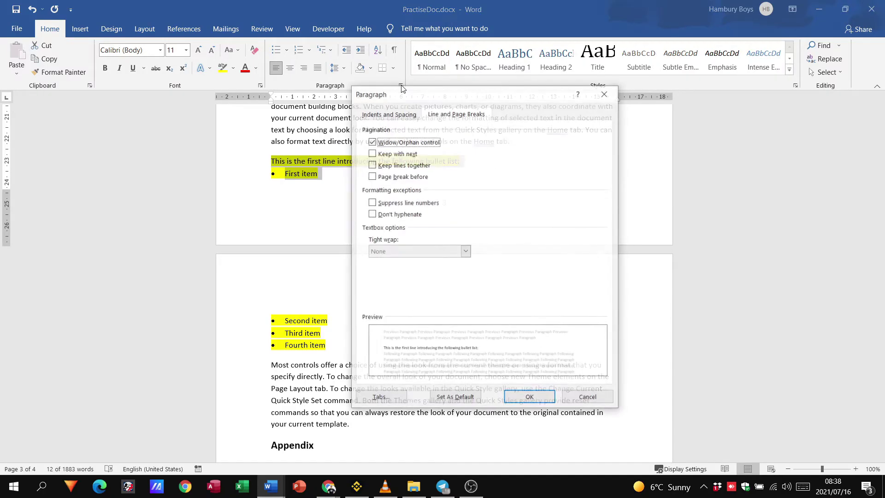
left_click(383, 155)
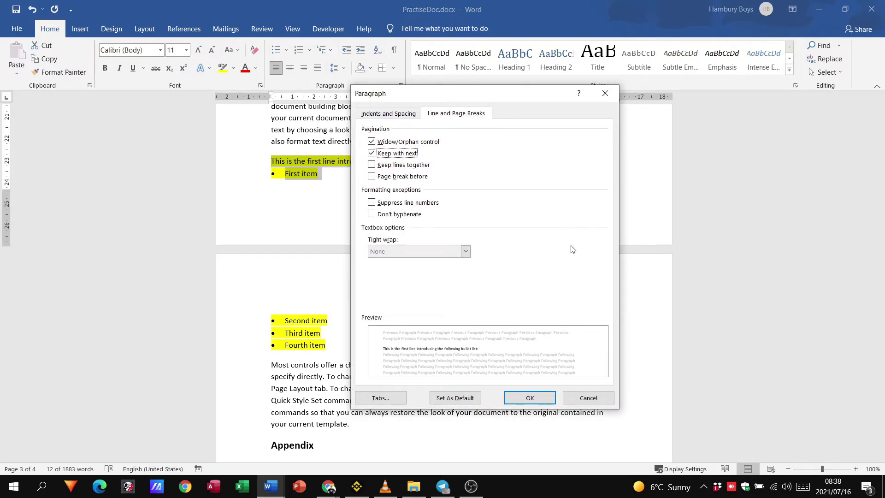
left_click(524, 399)
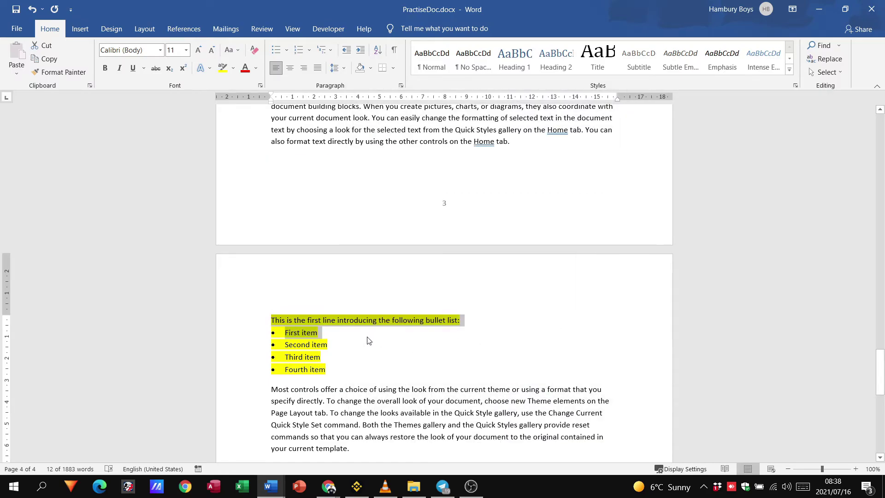
left_click(369, 341)
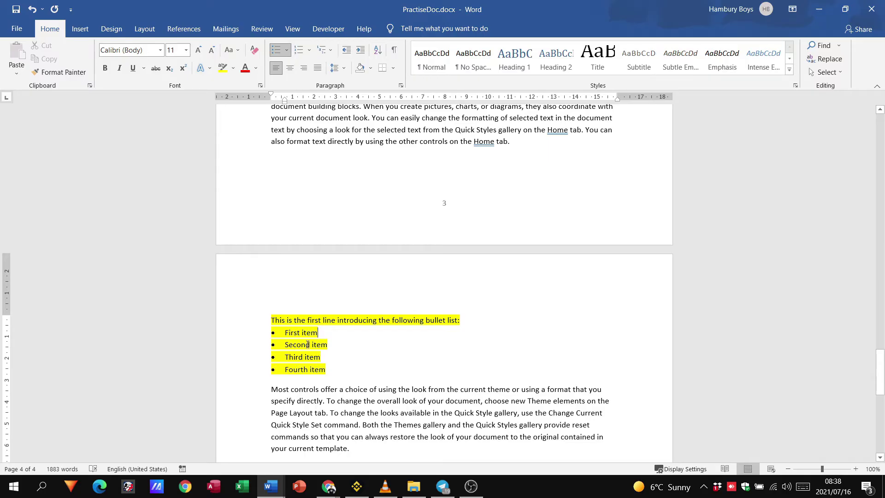
- Give the Appendix heading Page break before so it starts page 5, and verify
scroll(307, 344, "down", 4)
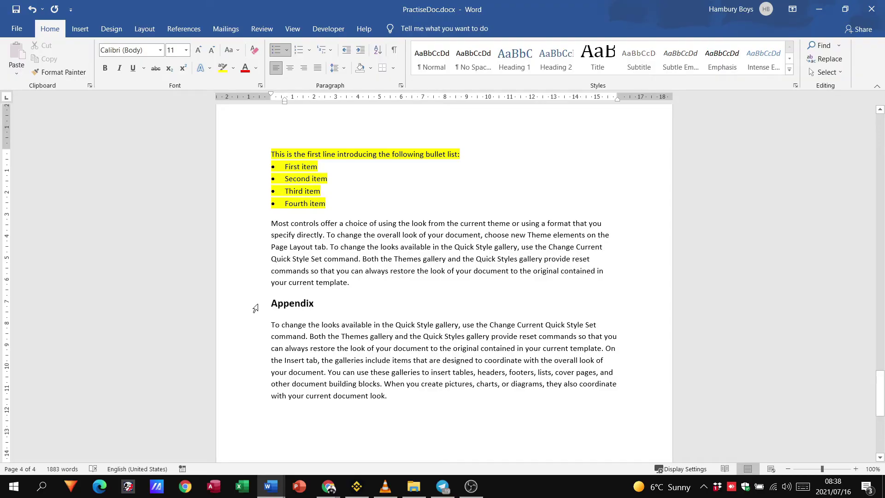
left_click(255, 308)
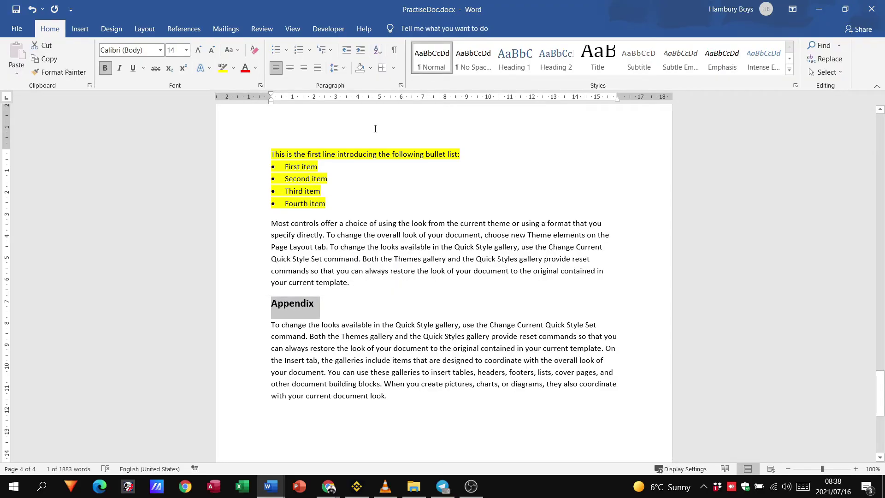
left_click(401, 86)
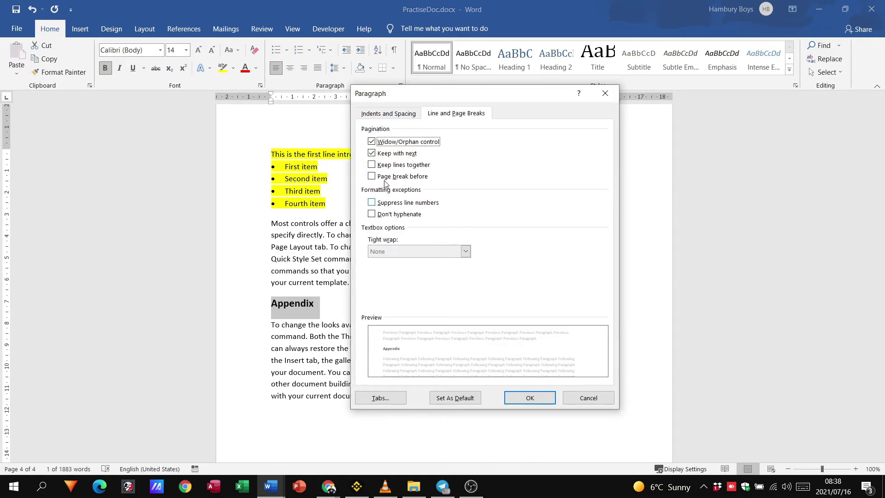
left_click(382, 177)
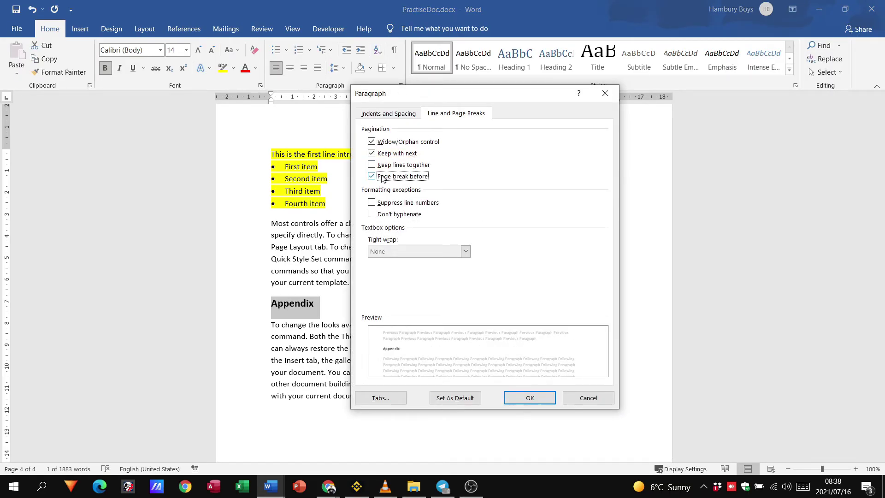
left_click(513, 399)
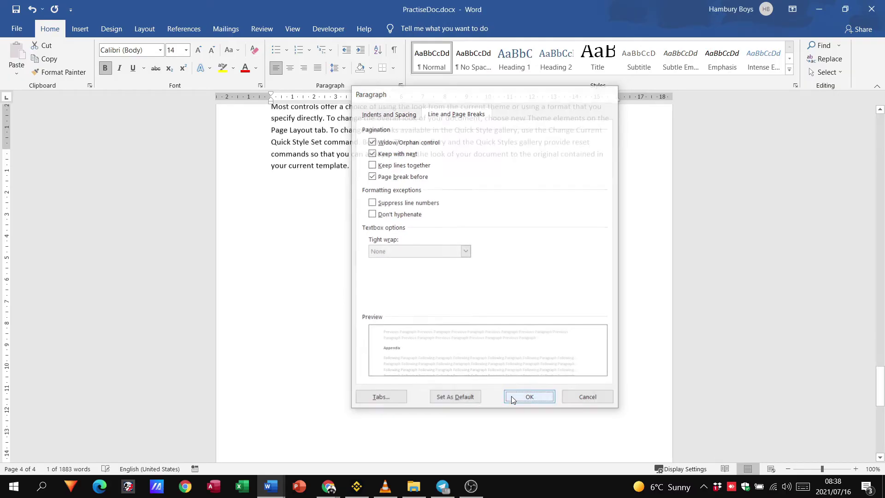
scroll(475, 336, "down", 4)
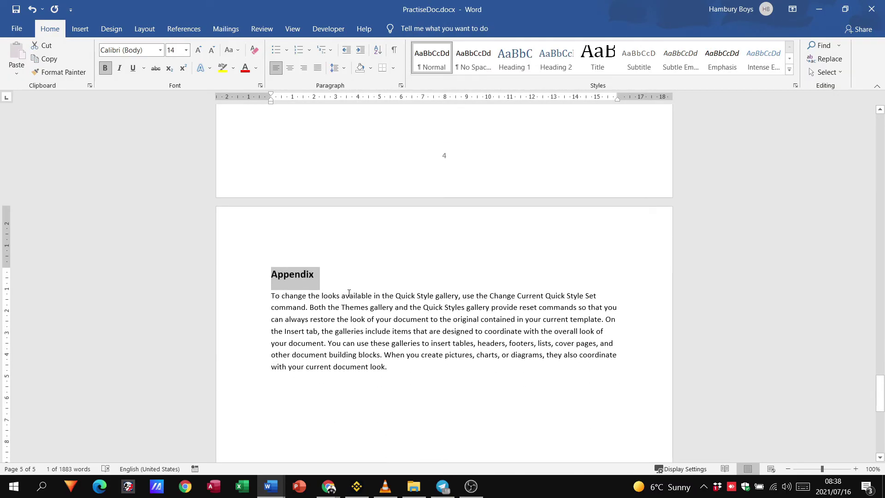
scroll(346, 277, "up", 10)
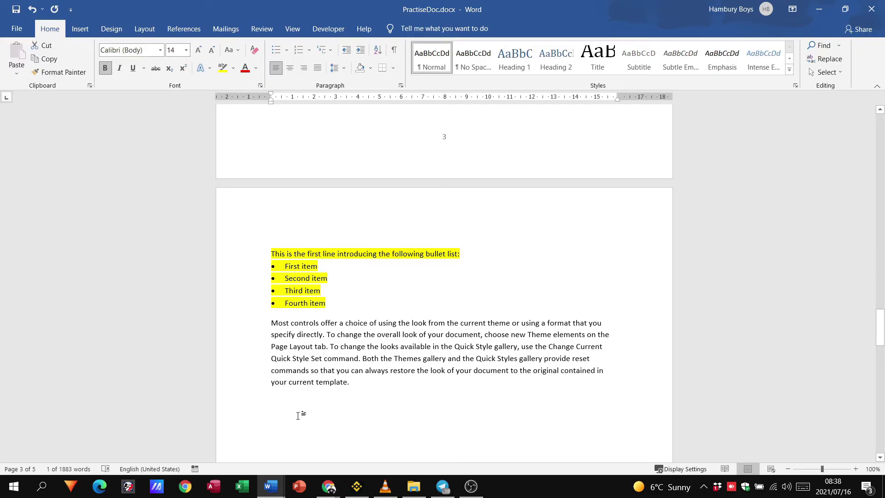
scroll(362, 395, "down", 3)
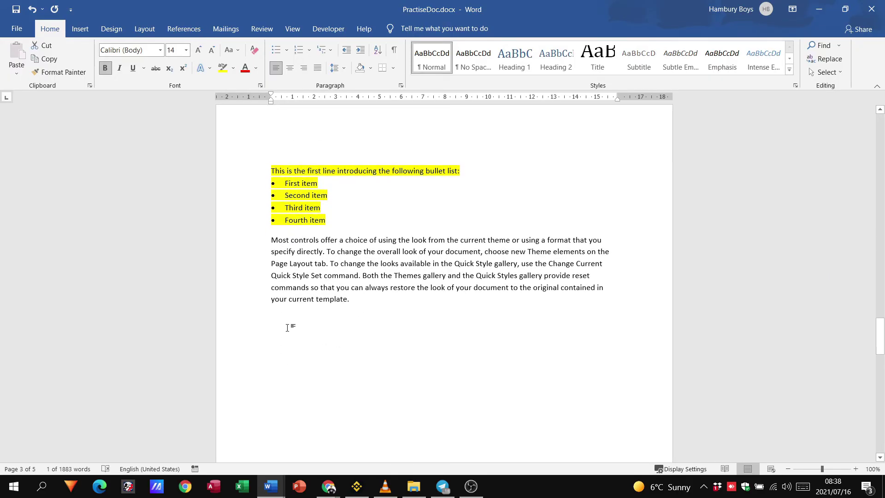
scroll(448, 332, "down", 15)
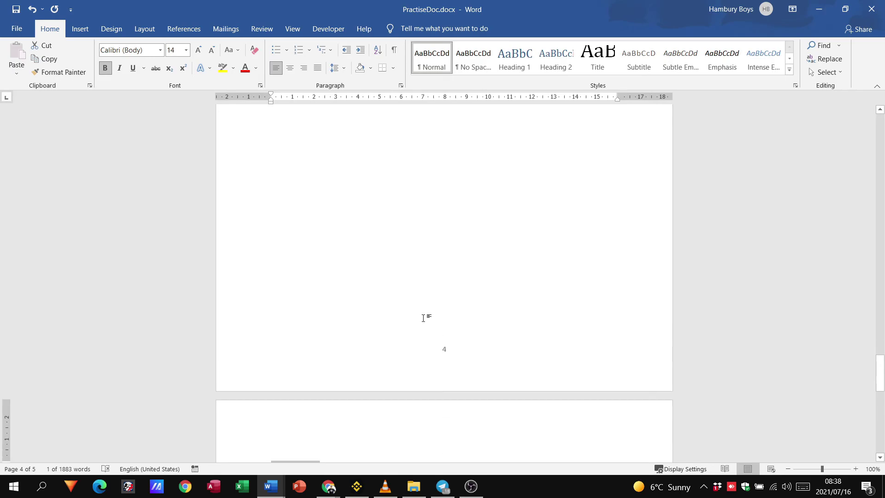
scroll(393, 316, "down", 2)
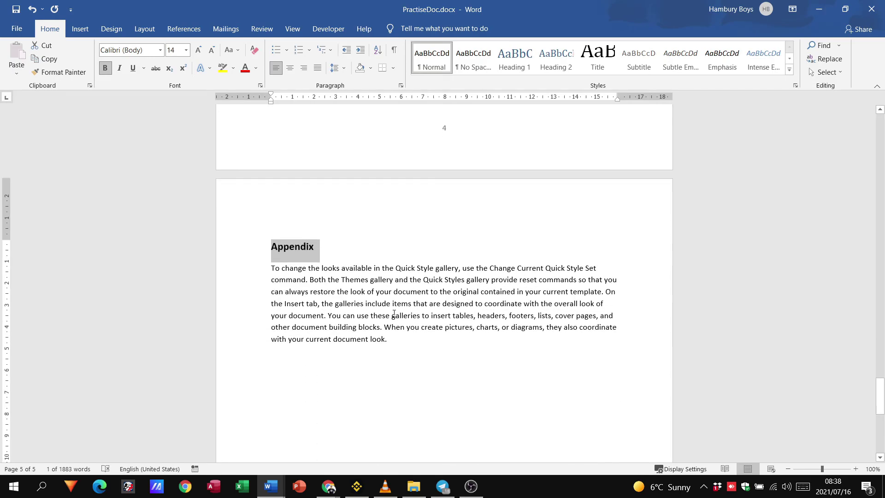